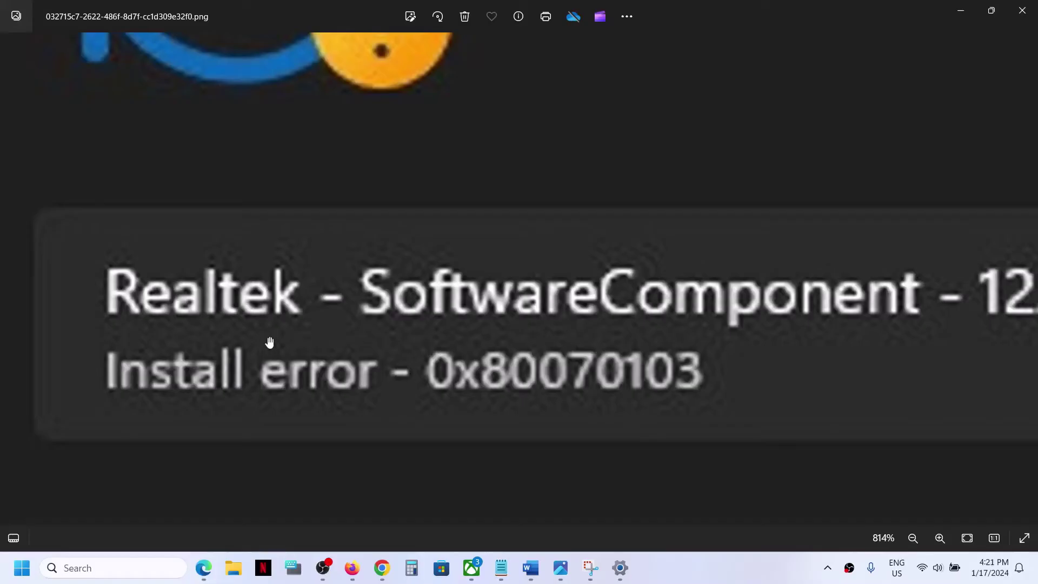
Switch between the Realtek 0x80070103 error screenshot and the Word driver notes, ending on Word.
click(530, 568)
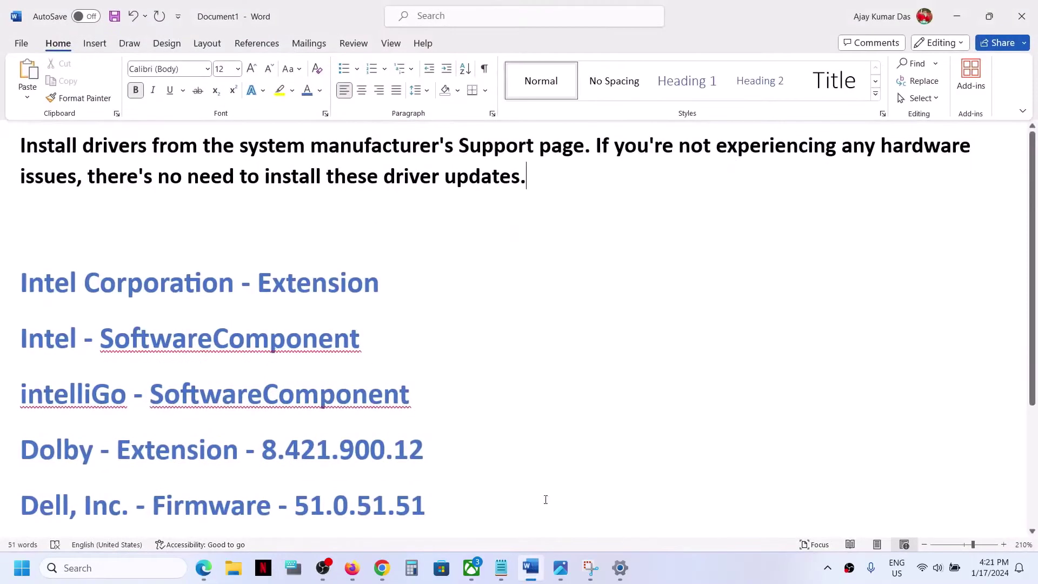
scroll(276, 343, down, 1)
scroll(274, 343, down, 3)
scroll(37, 214, up, 1)
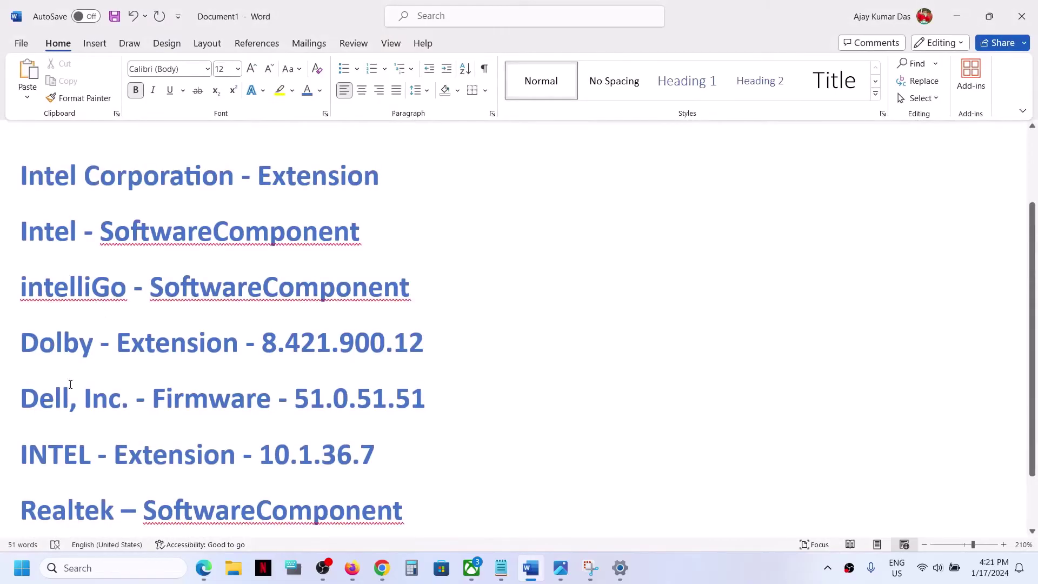
scroll(280, 280, up, 2)
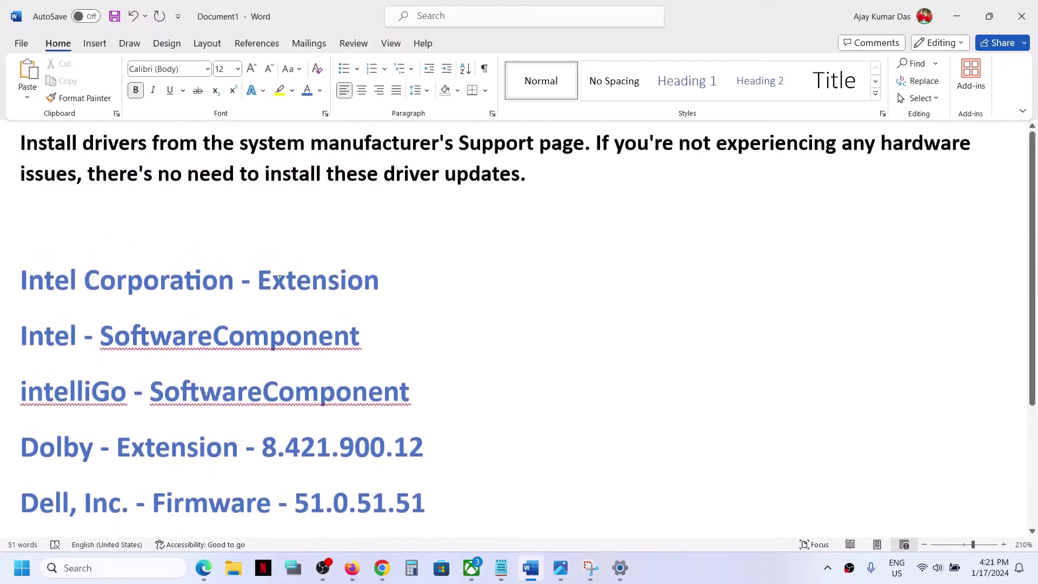
click(562, 567)
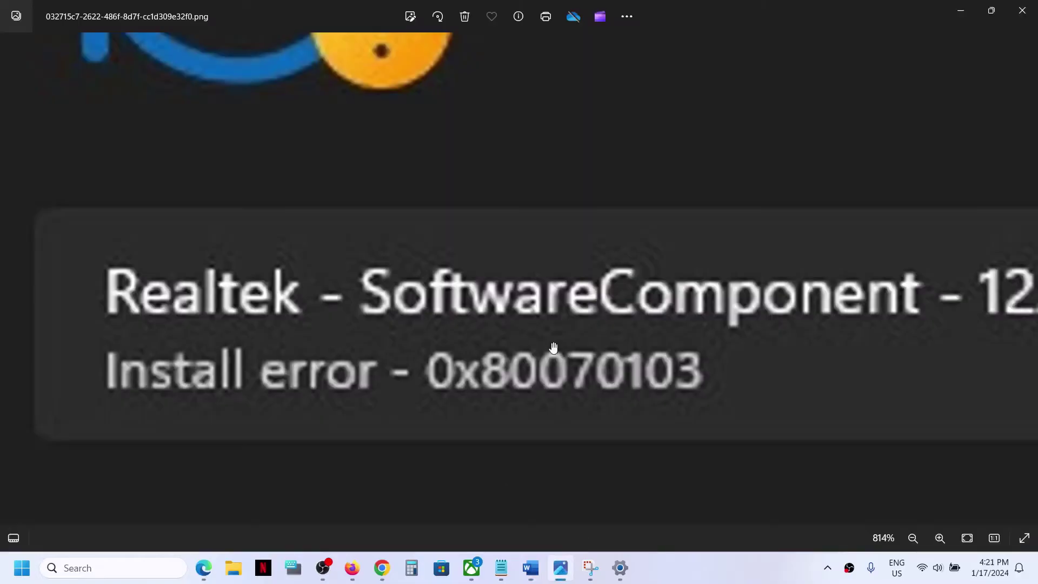
click(532, 560)
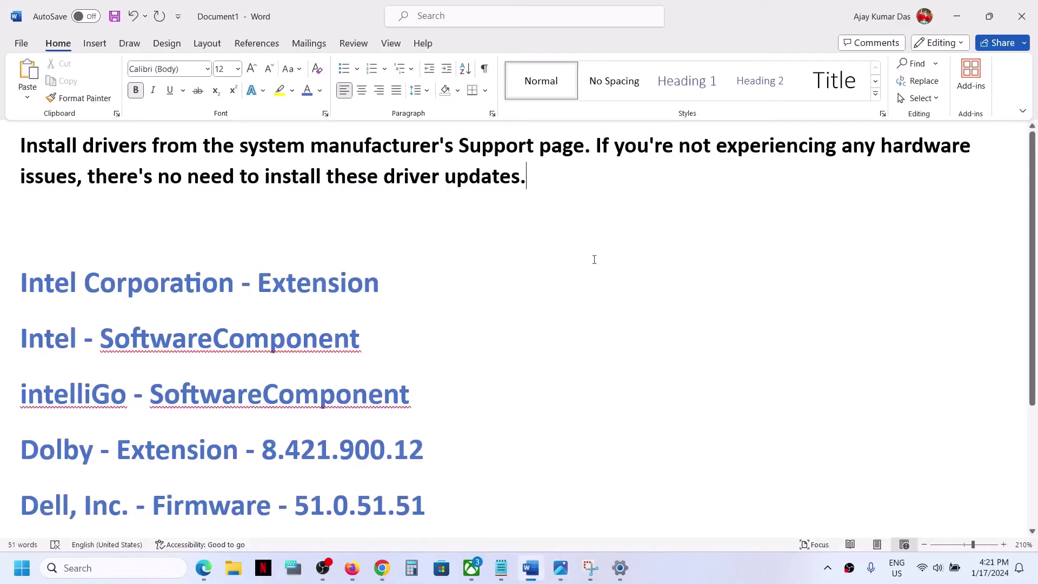
click(560, 568)
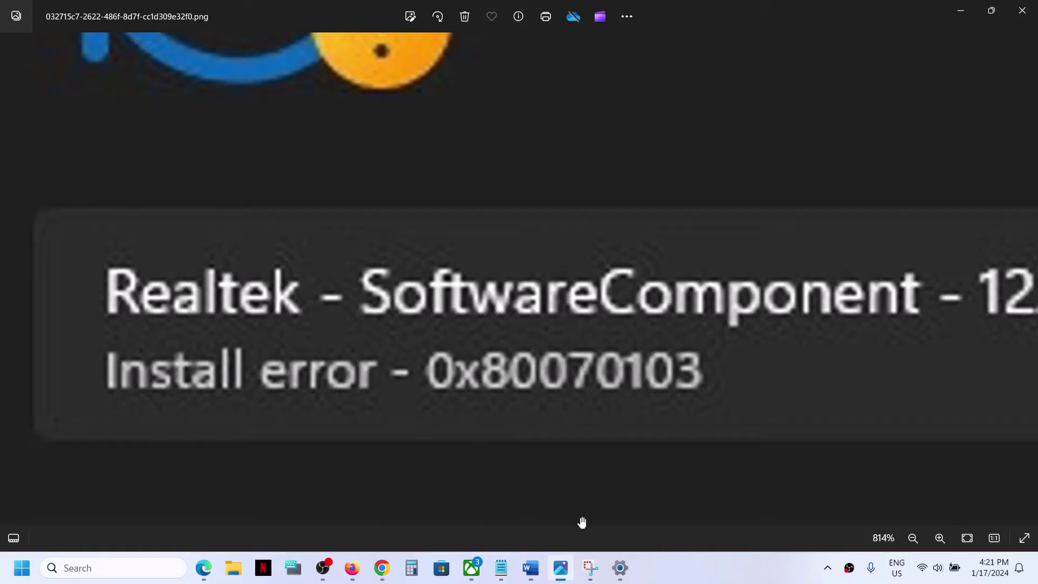
click(529, 572)
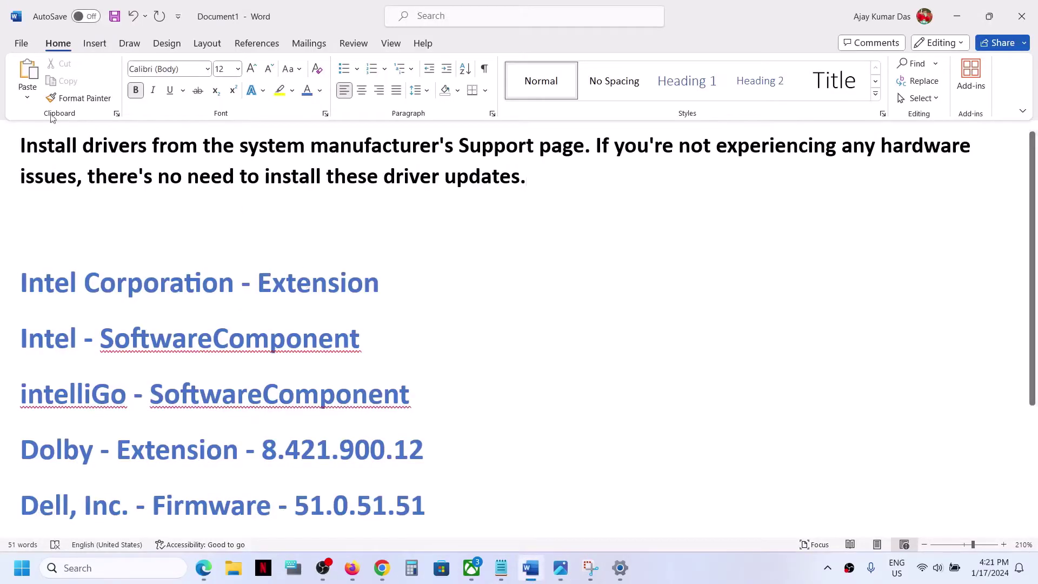
Highlight the sentence about the manufacturer's Support page and briefly check the error screenshot.
drag(33, 147, 584, 147)
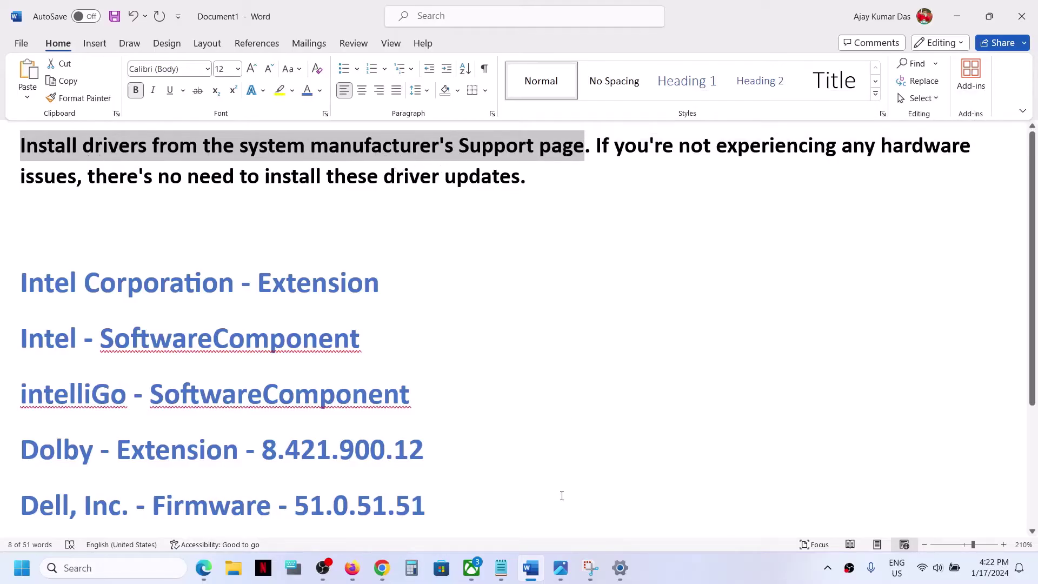
click(561, 568)
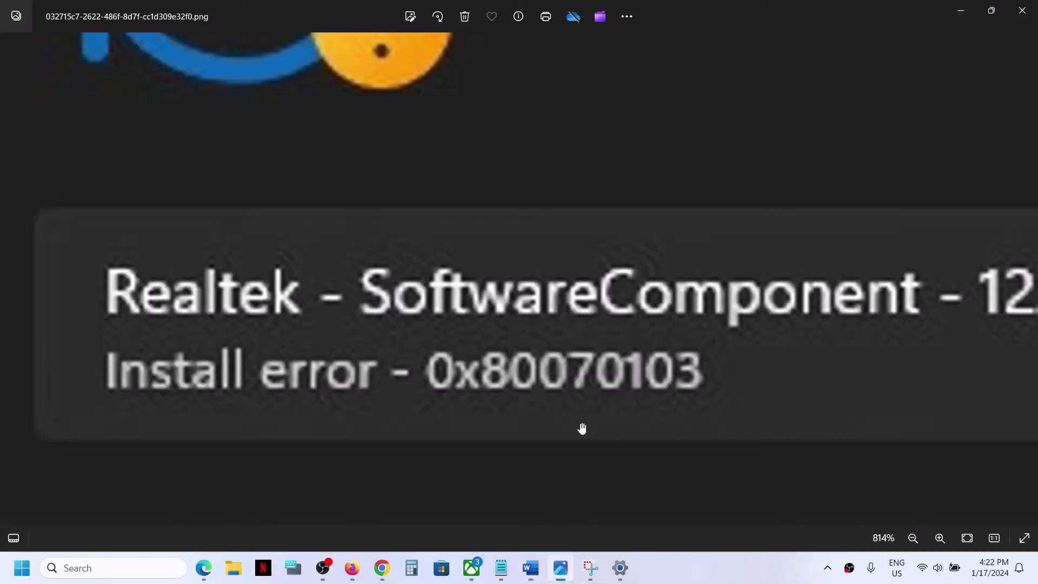
click(958, 14)
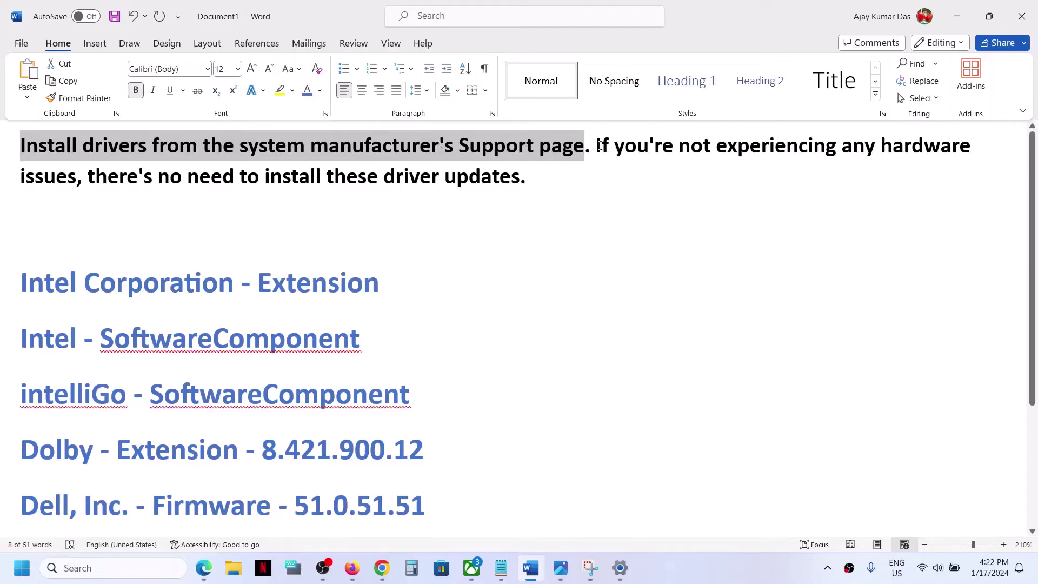
Highlight the 'If you're not experiencing any hardware issues' sentence, glancing at the screenshot again.
mouse_move(597, 146)
mouse_down()
mouse_move(264, 176)
mouse_move(523, 177)
mouse_up()
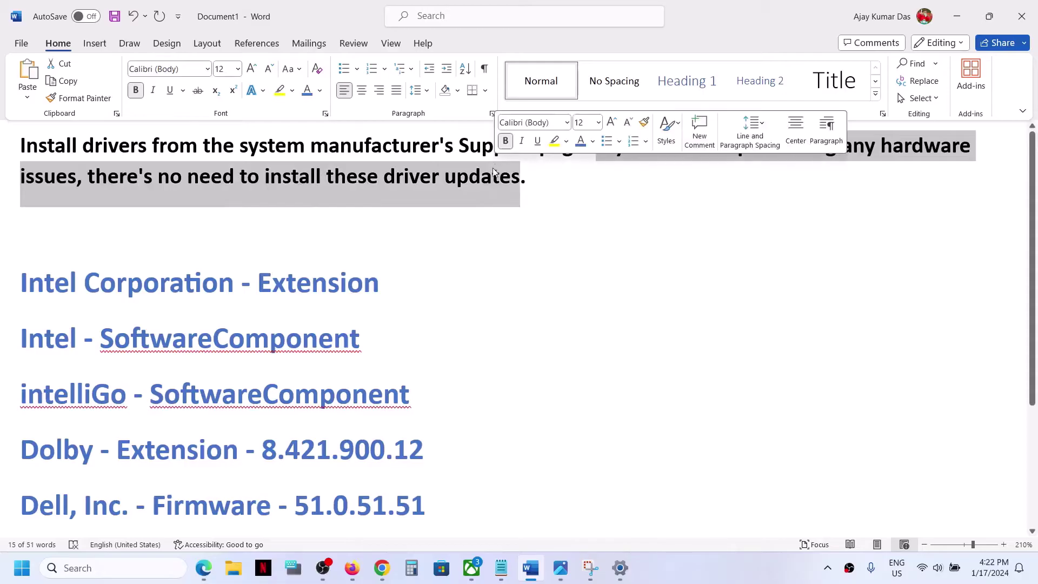
scroll(416, 253, down, 2)
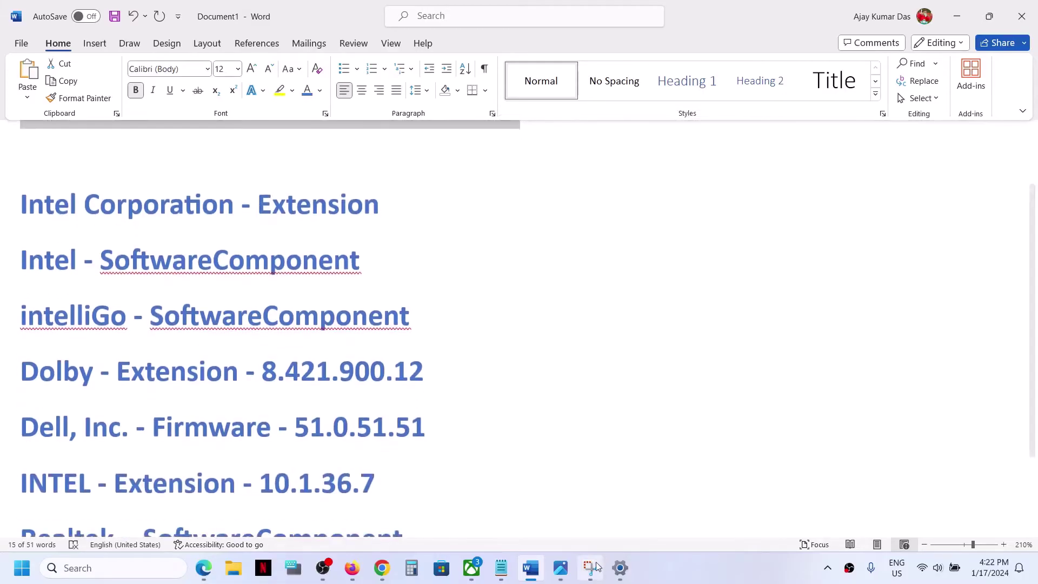
click(558, 570)
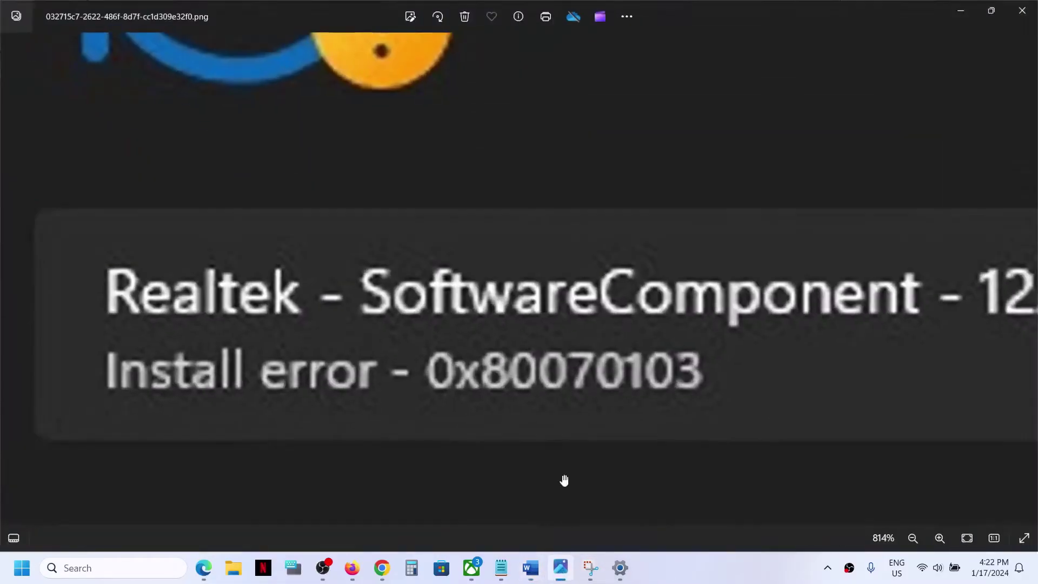
click(964, 11)
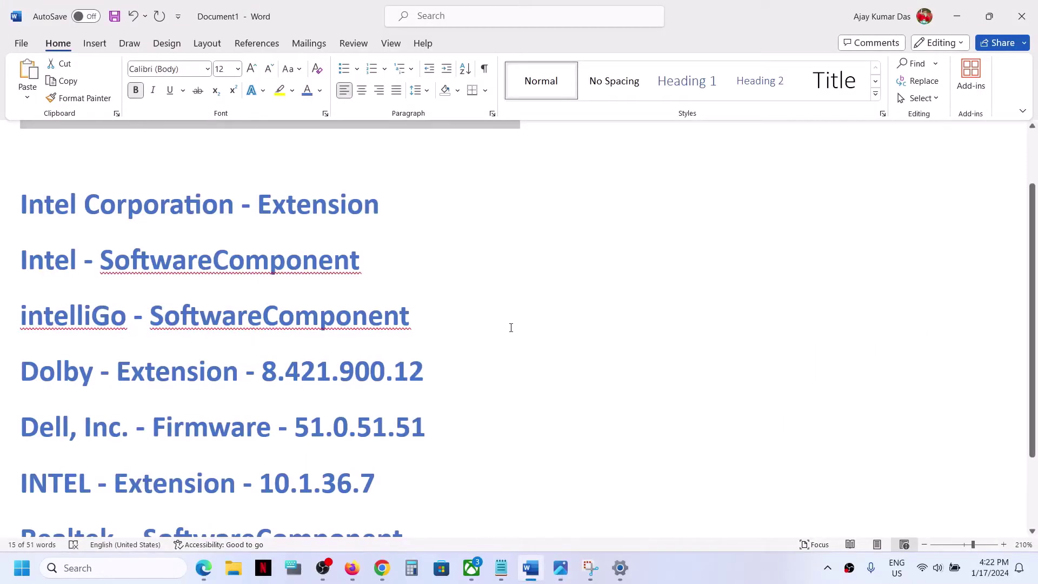
scroll(511, 327, up, 1)
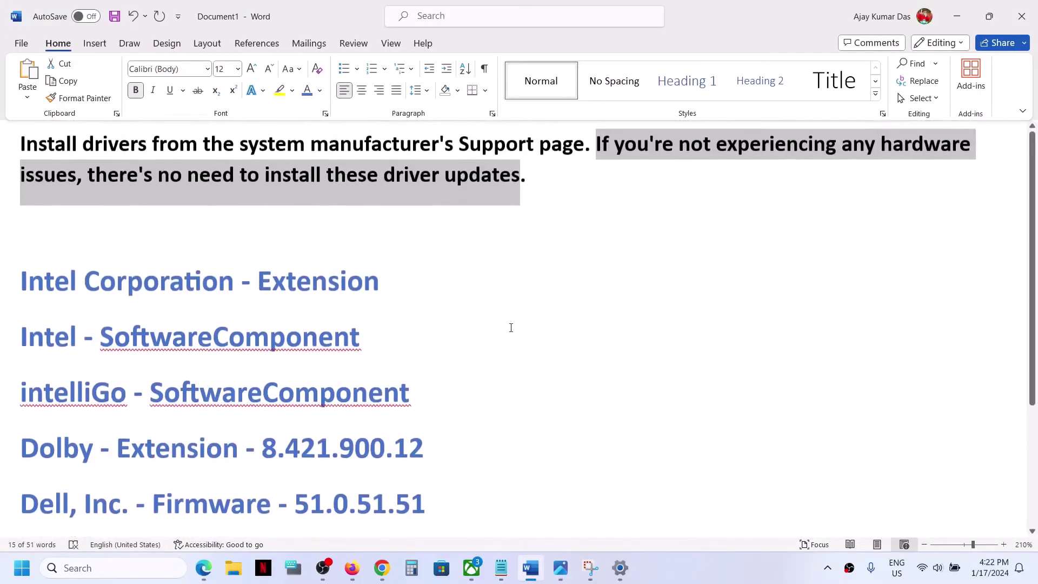
Rerun the troubleshooter download search in Chrome and run wushowhide.diagcab from recent downloads.
click(380, 571)
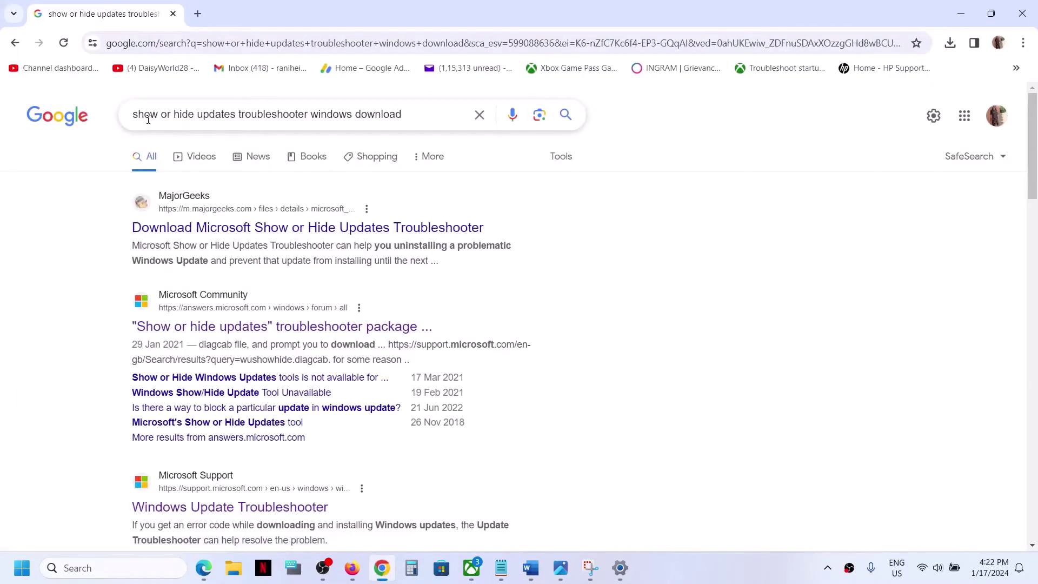
click(421, 114)
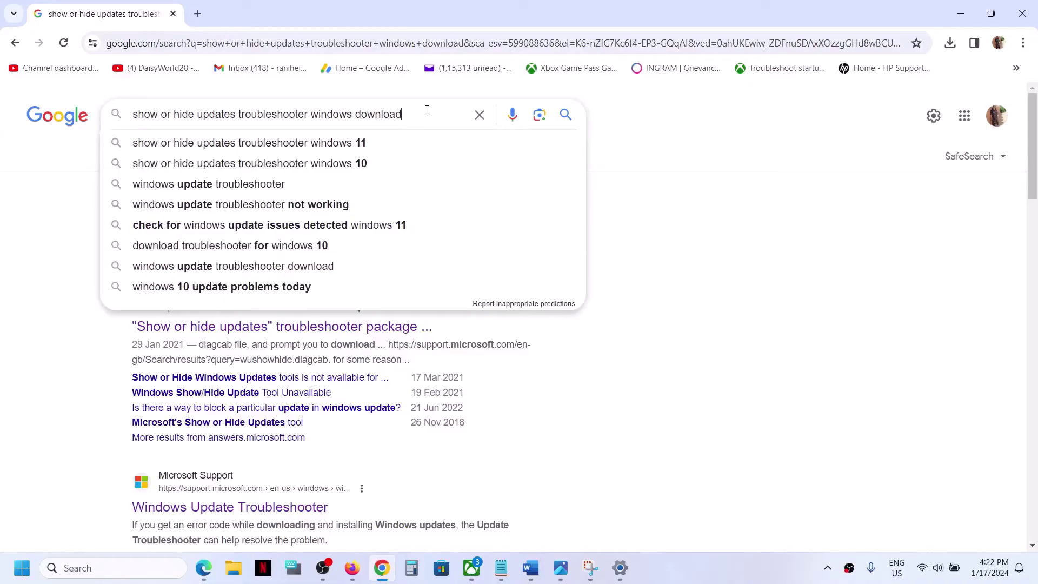
click(565, 115)
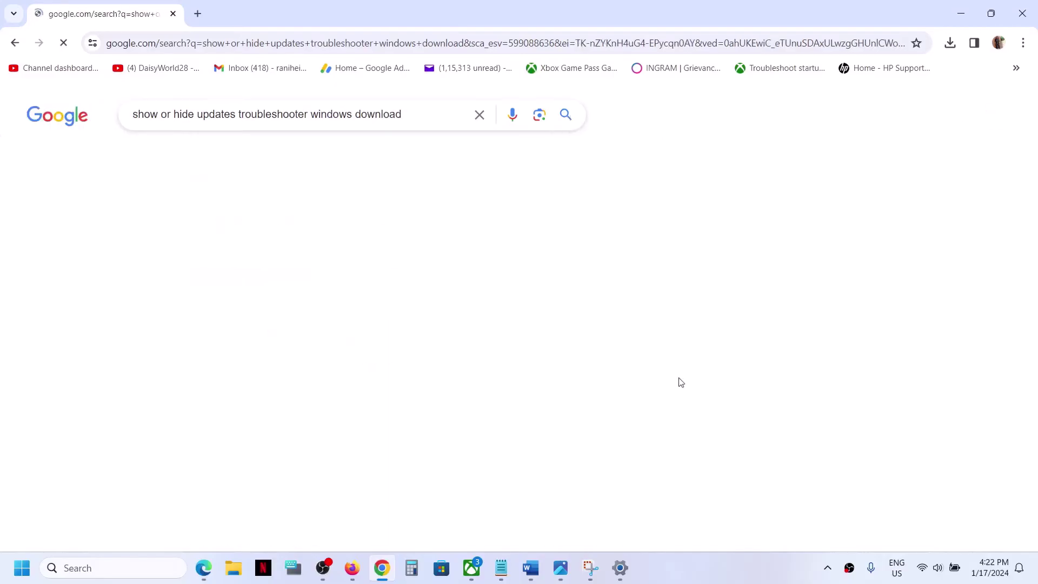
click(722, 578)
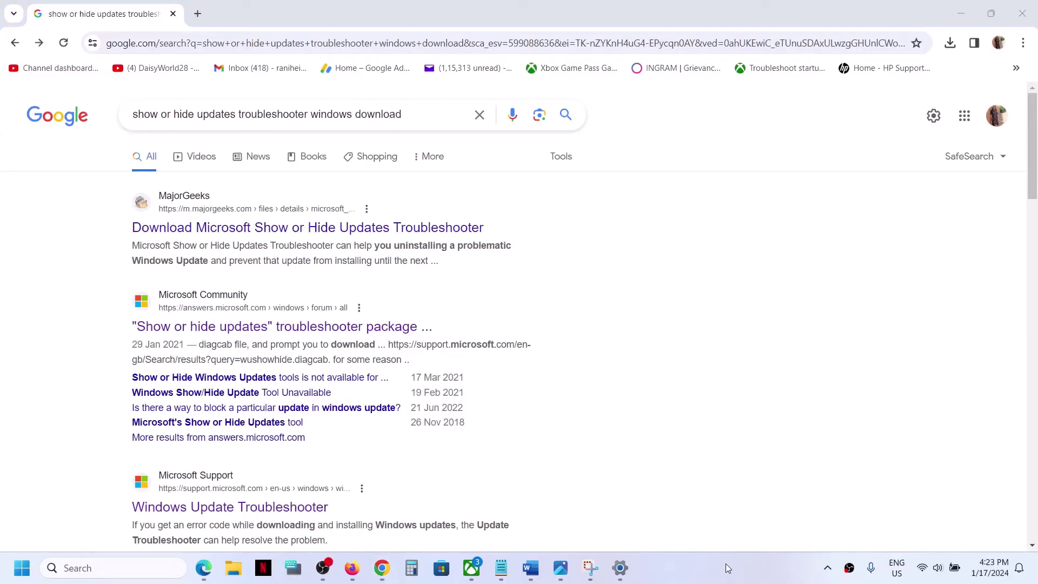
click(950, 42)
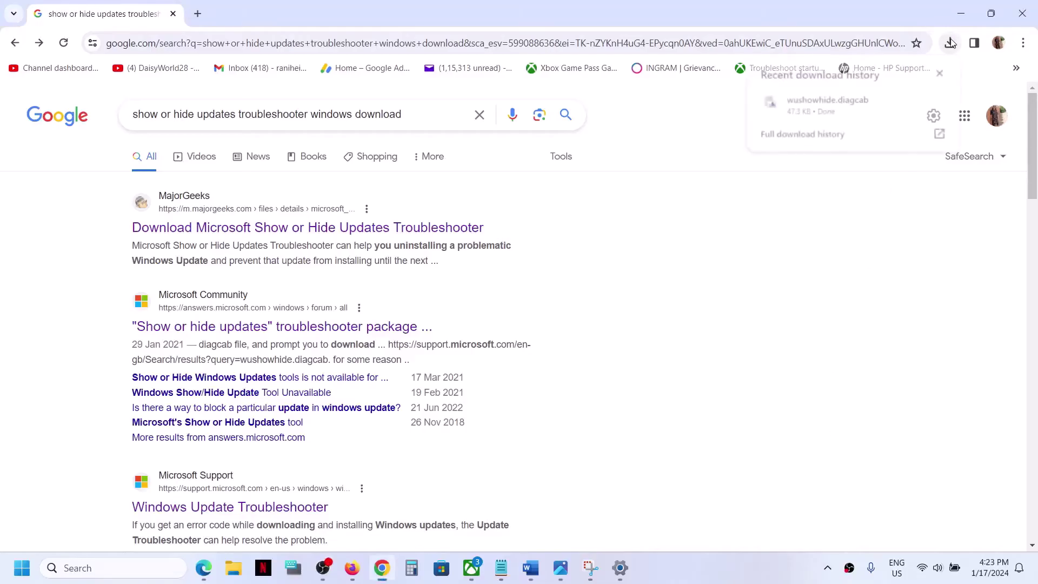
click(828, 104)
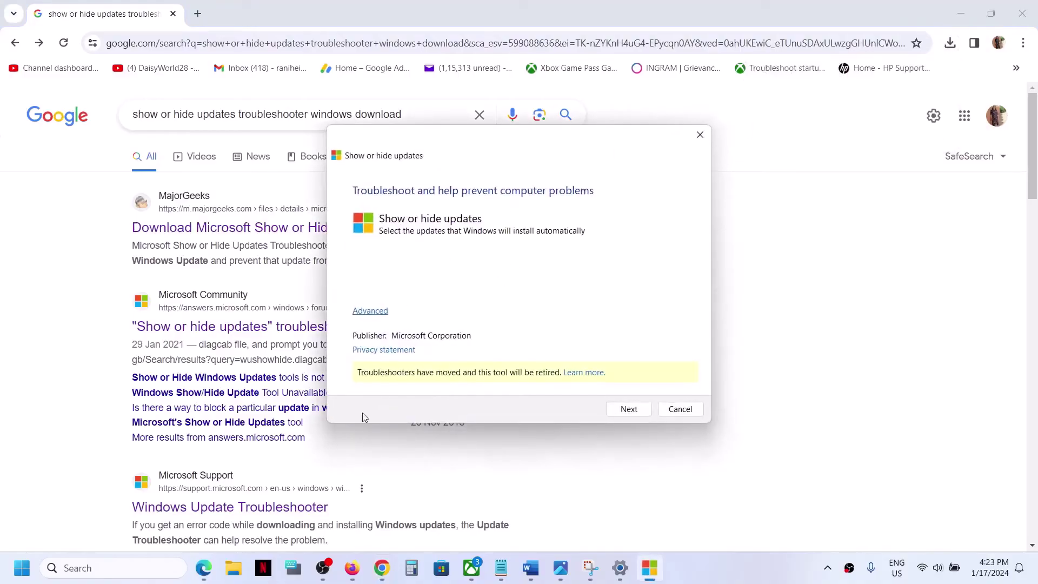
Run wushowhide.diagcab from the Downloads folder in File Explorer.
click(234, 570)
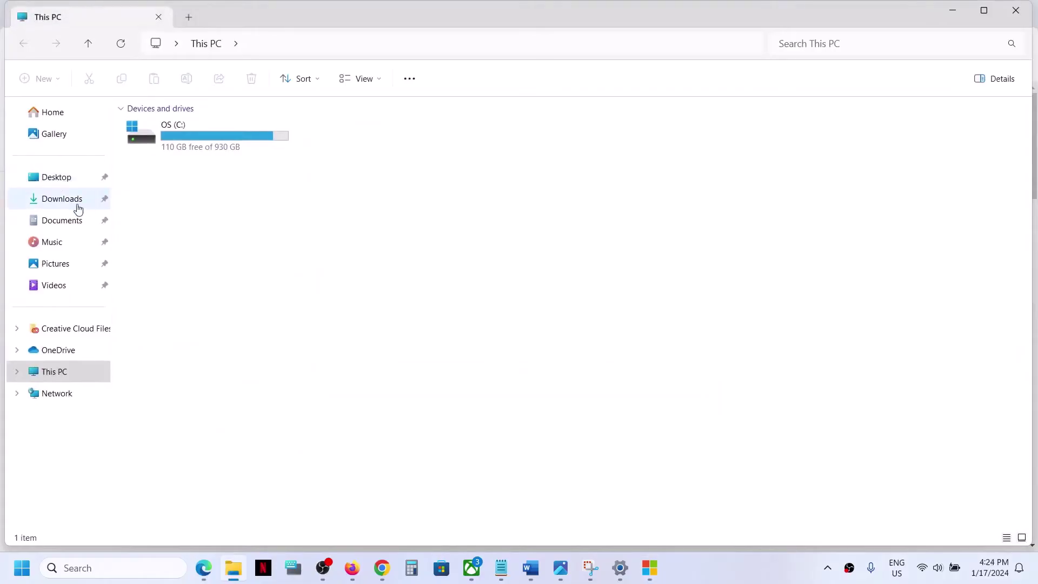
click(78, 210)
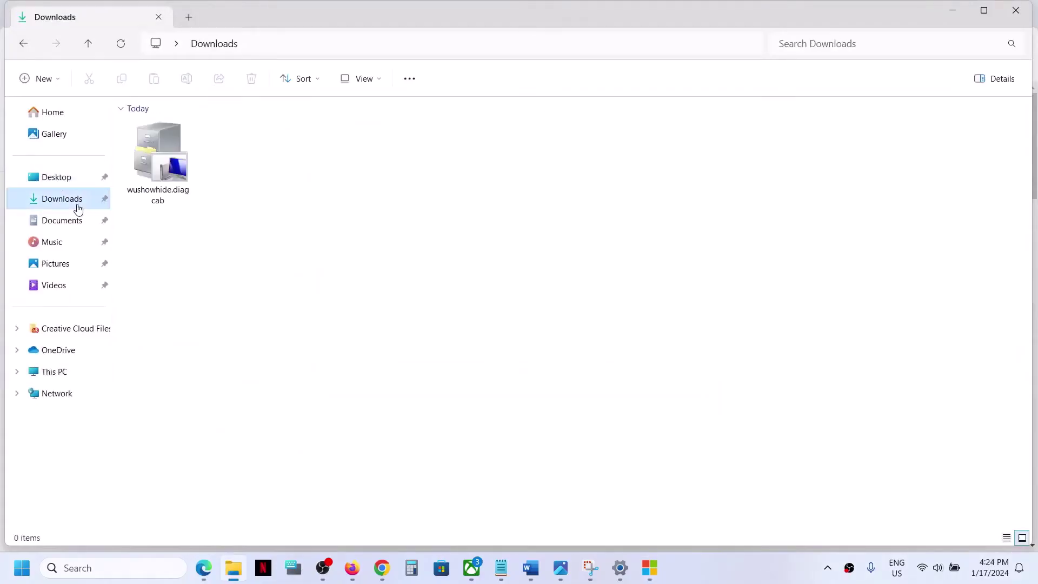
double_click(186, 177)
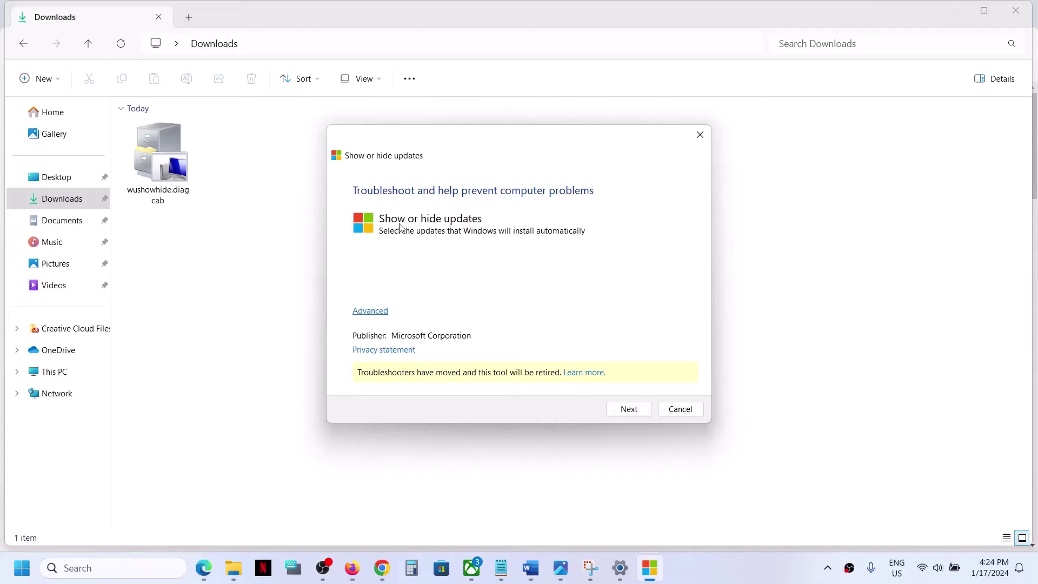
Choose Hide updates, hide the Intel MEDIA 10.29.0.9677 update after checking the Word notes, then close.
click(632, 411)
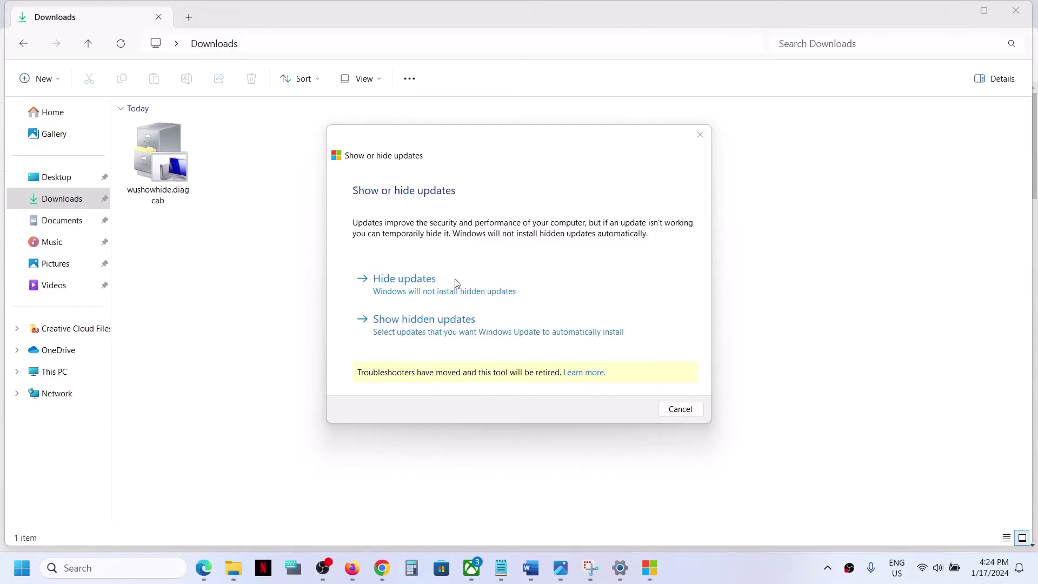
click(429, 292)
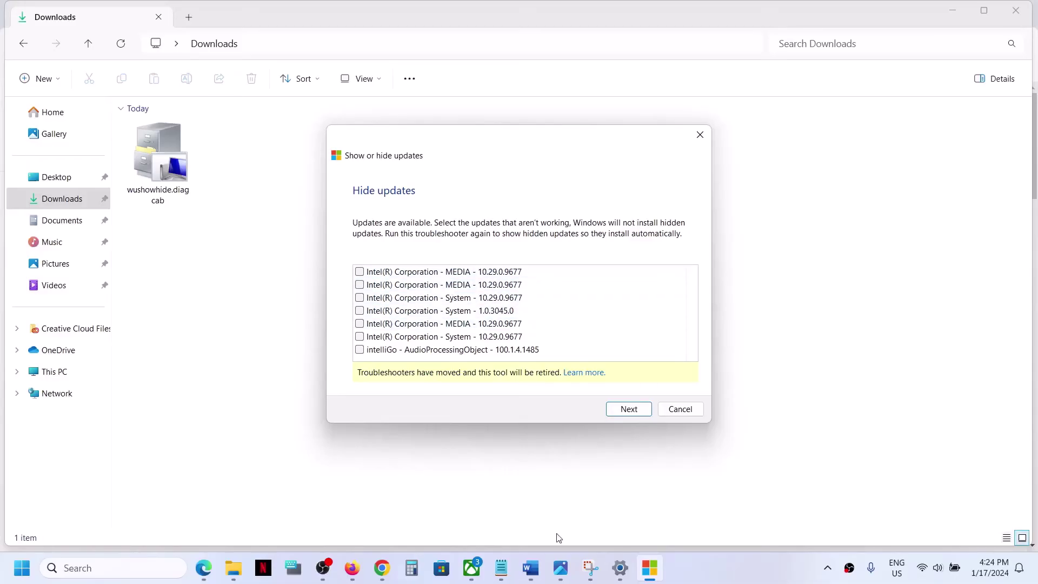
click(531, 566)
scroll(249, 336, down, 3)
scroll(249, 336, down, 2)
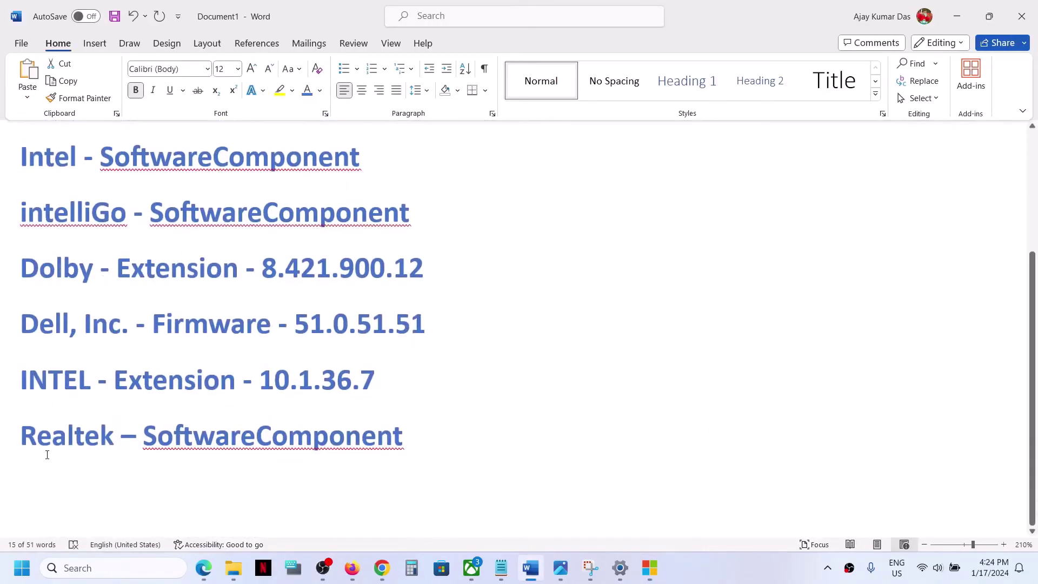
scroll(346, 316, up, 2)
scroll(346, 316, up, 3)
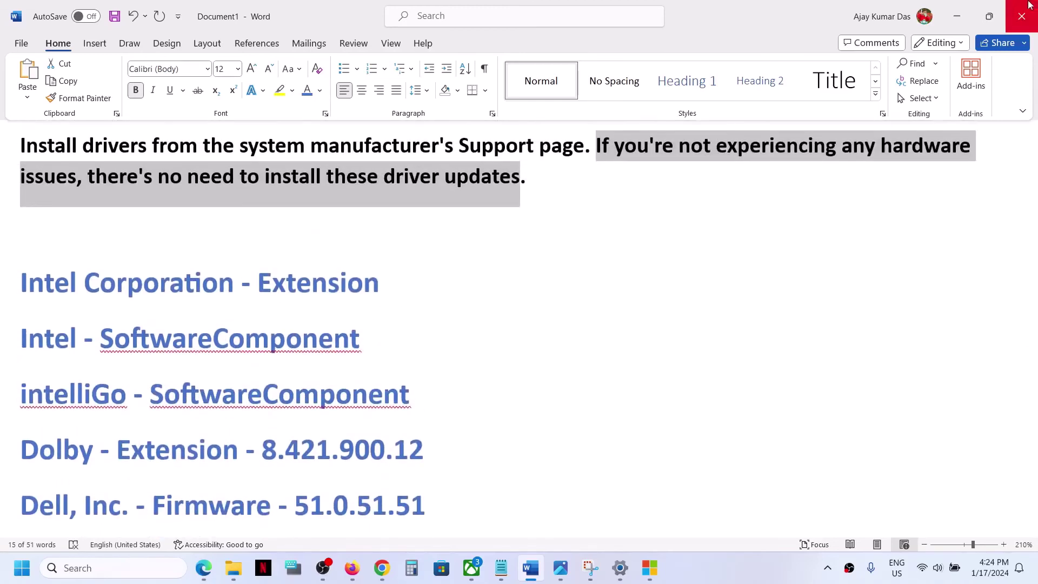
click(967, 14)
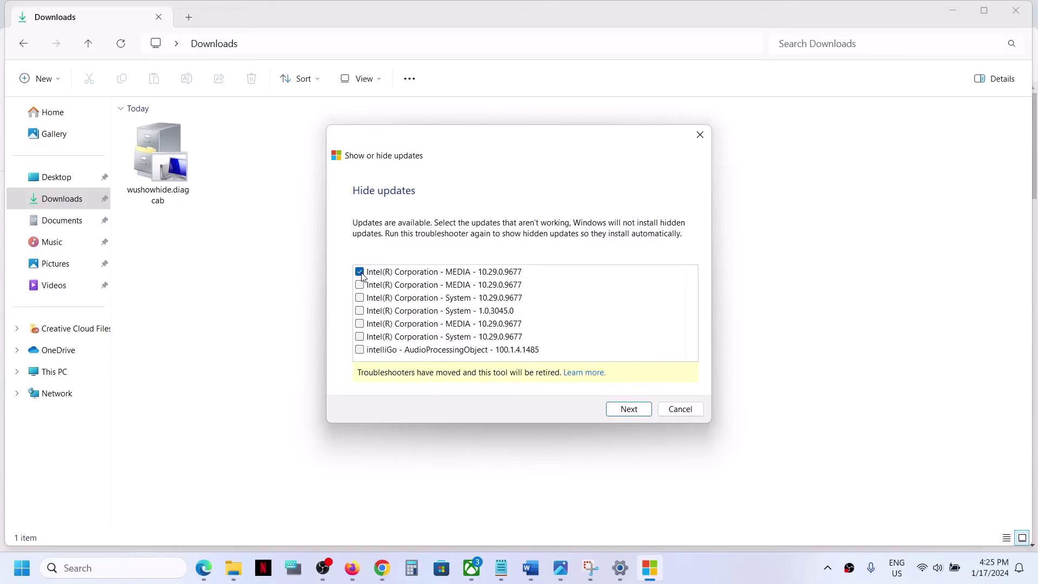
click(629, 411)
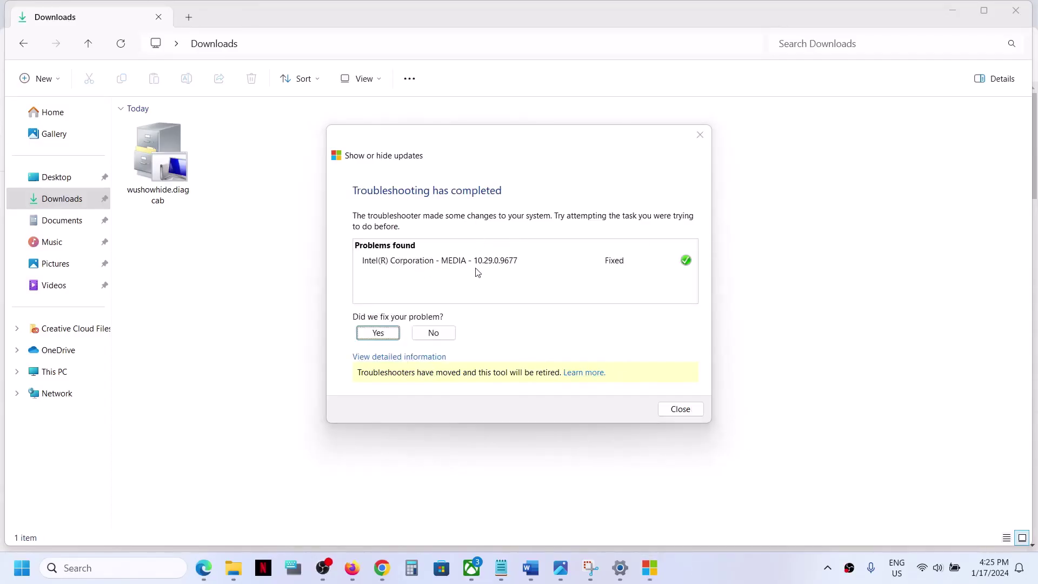
click(696, 408)
From Start, open Settings > Windows Update and run Check for updates.
click(22, 568)
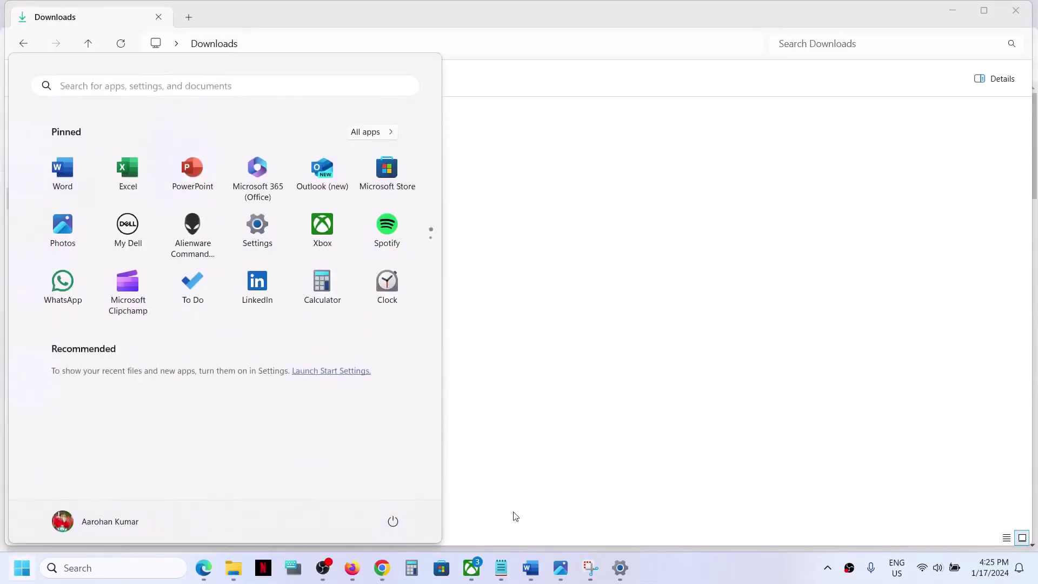
click(393, 522)
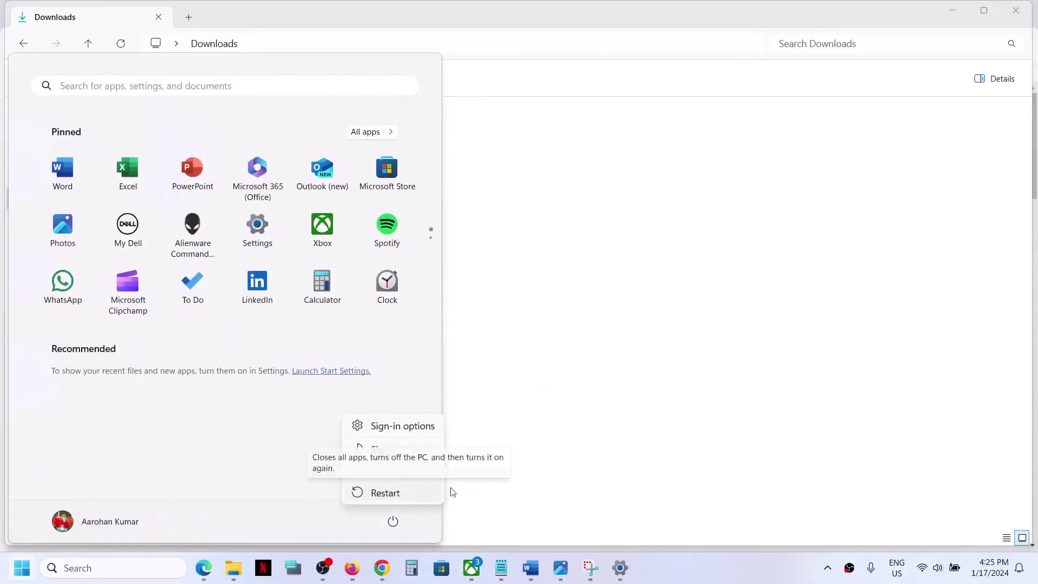
key(Escape)
click(253, 243)
click(37, 445)
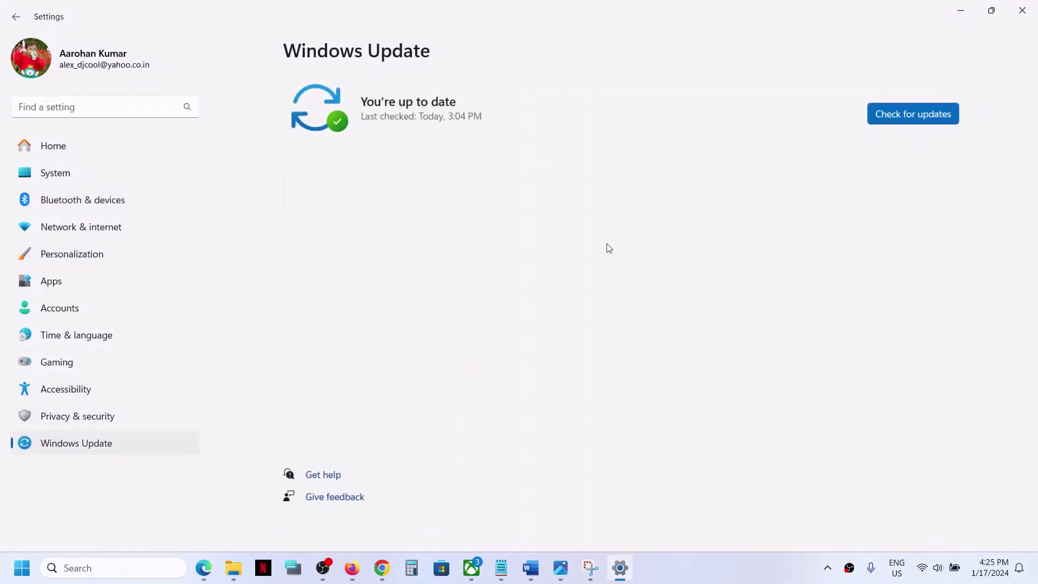
click(894, 113)
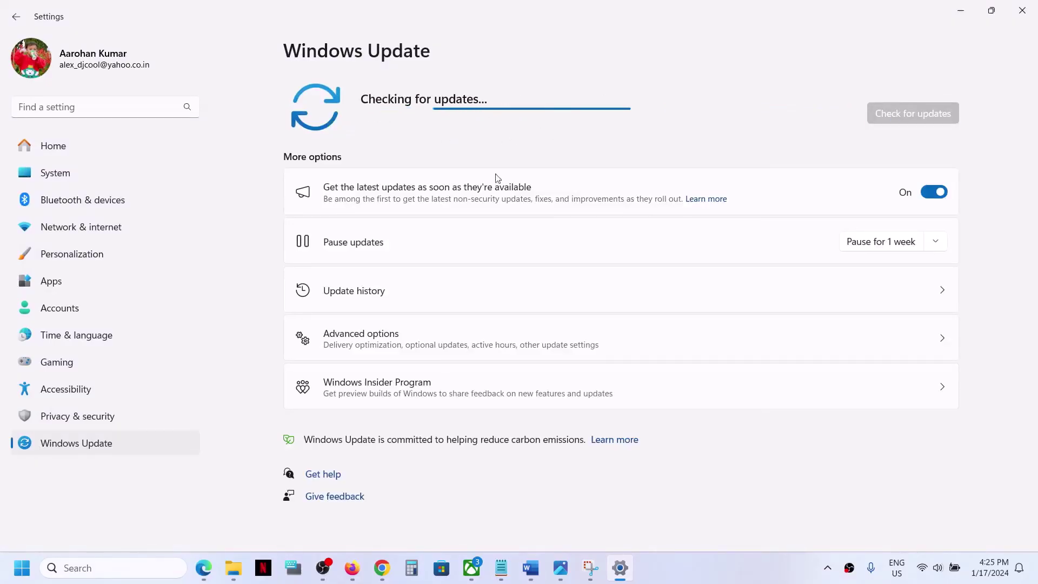
click(559, 570)
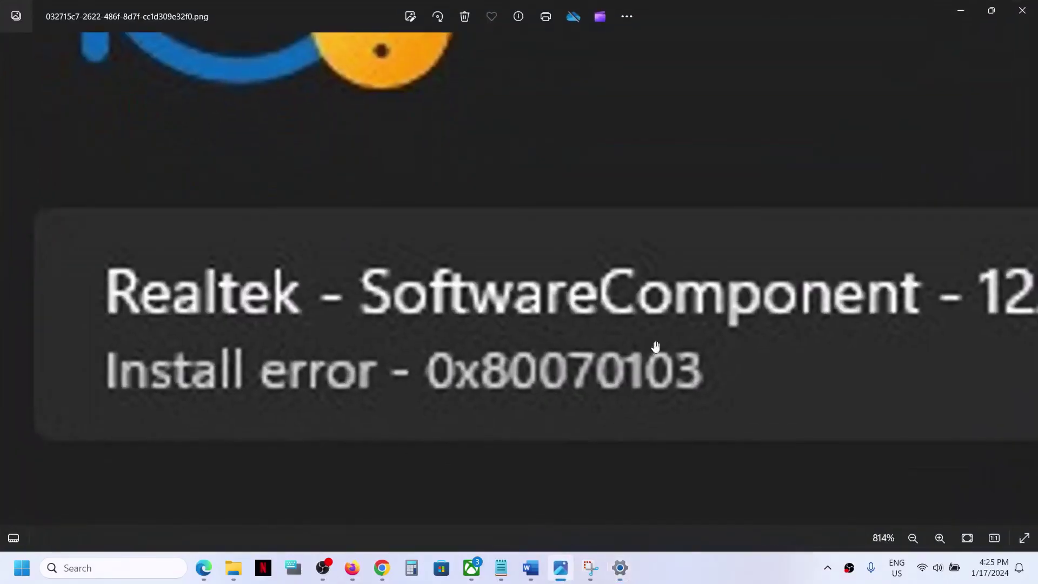
click(961, 12)
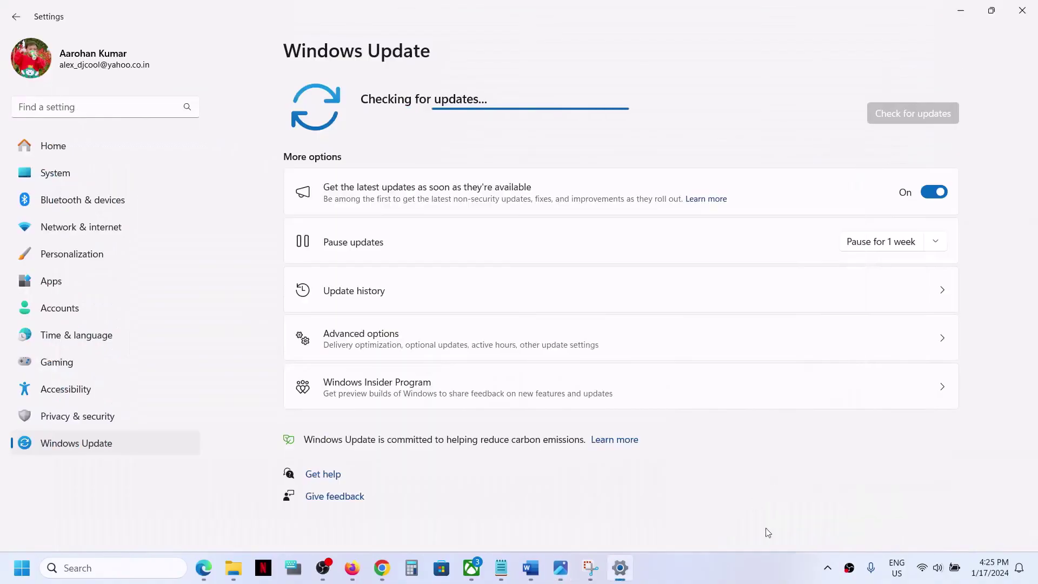